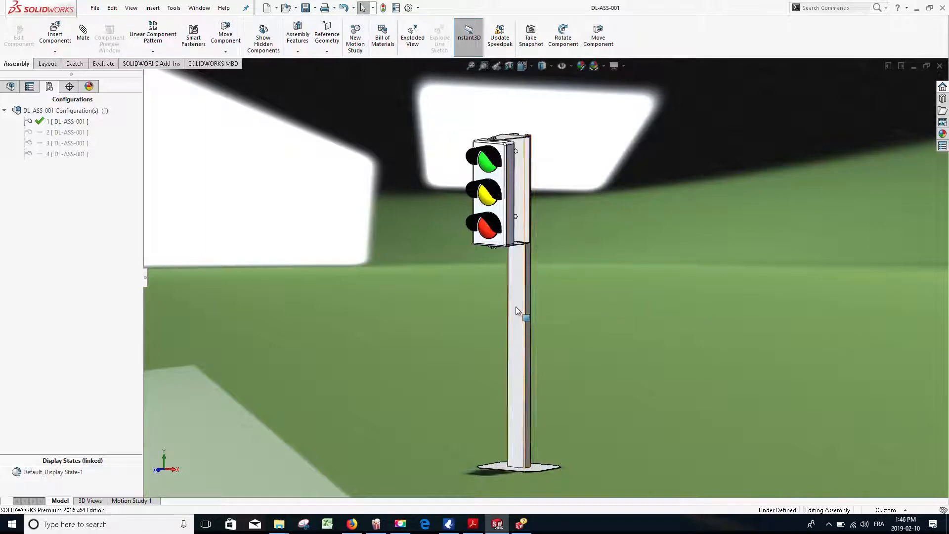
Suppress the traffic light's post component DL-0004 and unsuppress it again
scroll(516, 307, "down", 2)
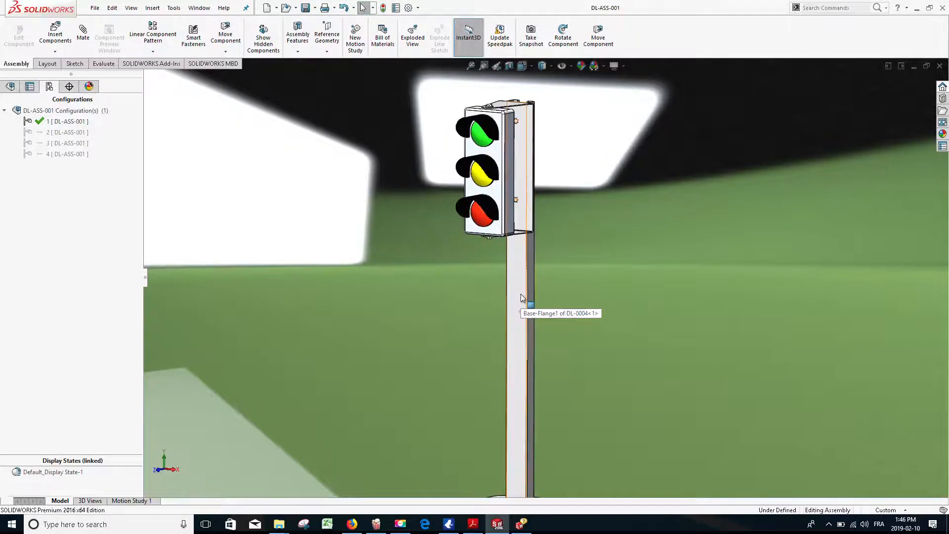
left_click(10, 87)
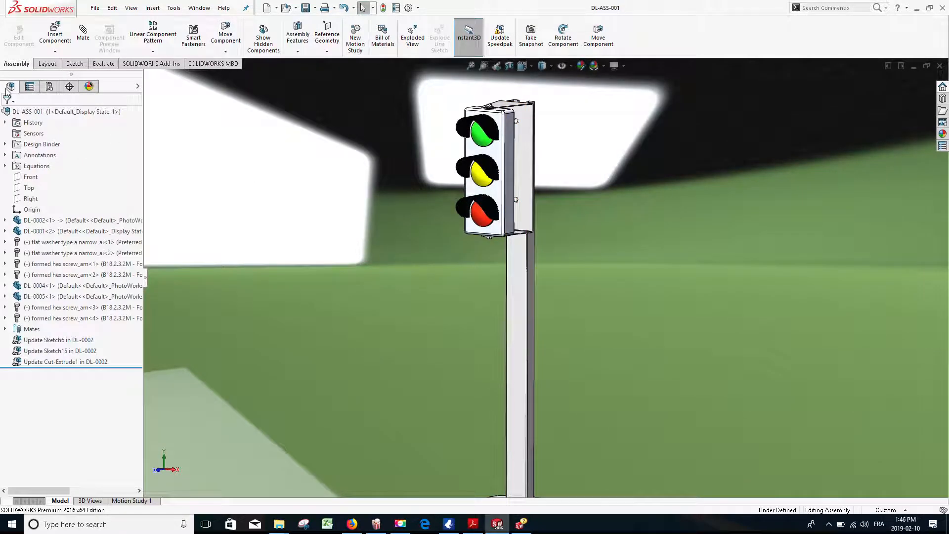
left_click(520, 289)
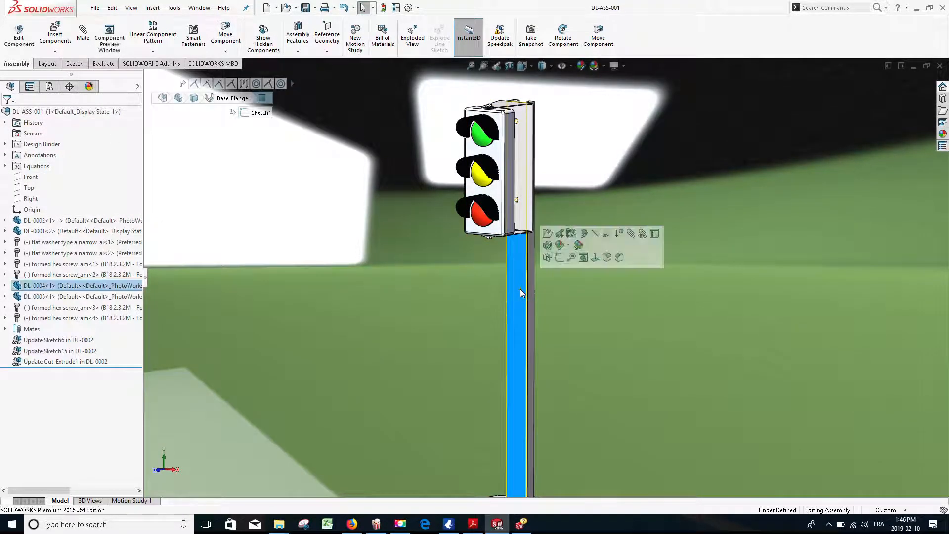
left_click(622, 239)
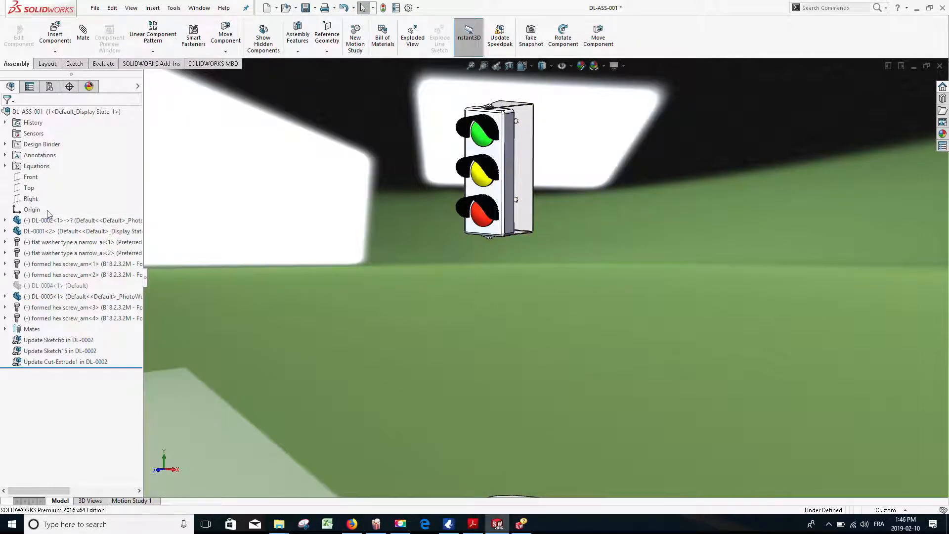
right_click(45, 286)
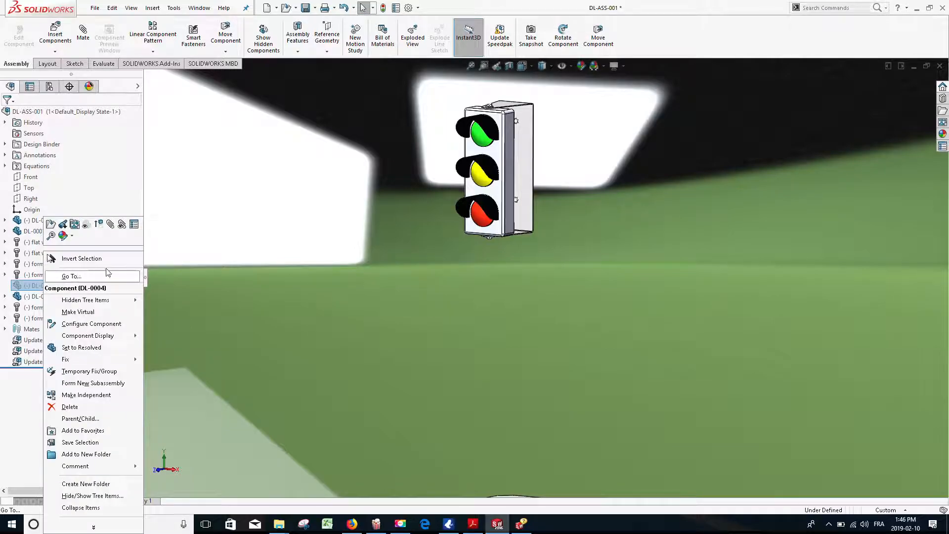
left_click(100, 224)
scroll(540, 280, "up", 3)
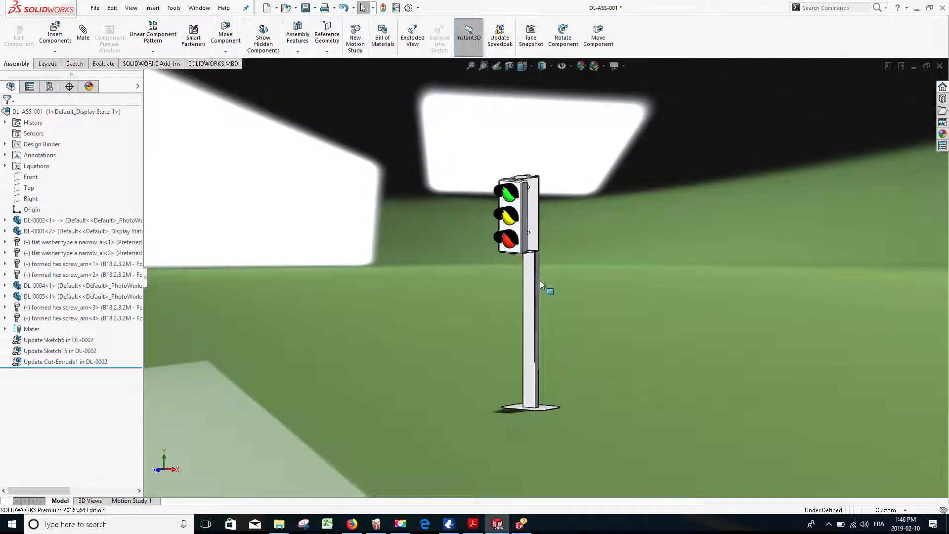
scroll(548, 289, "down", 3)
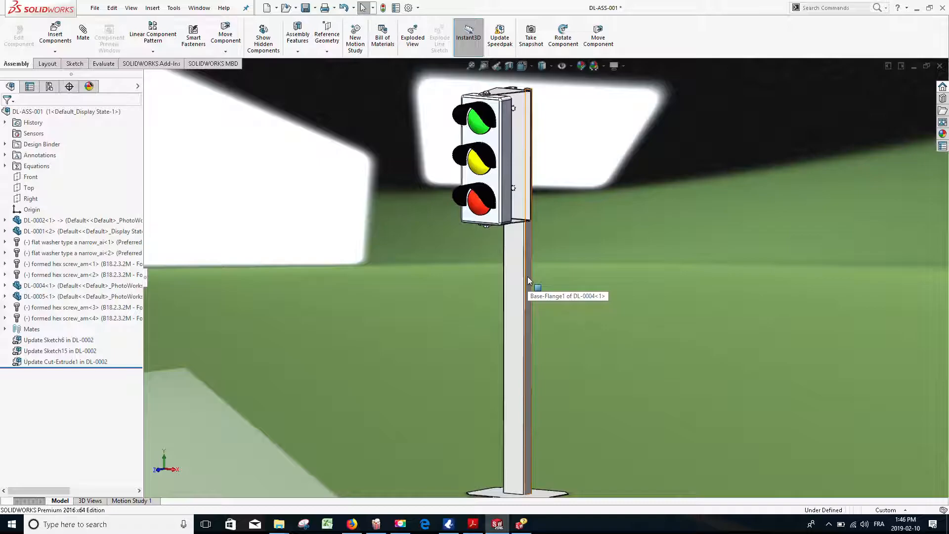
Show assembly configurations 2, 3 and 4 in turn and return to configuration 1
left_click(49, 86)
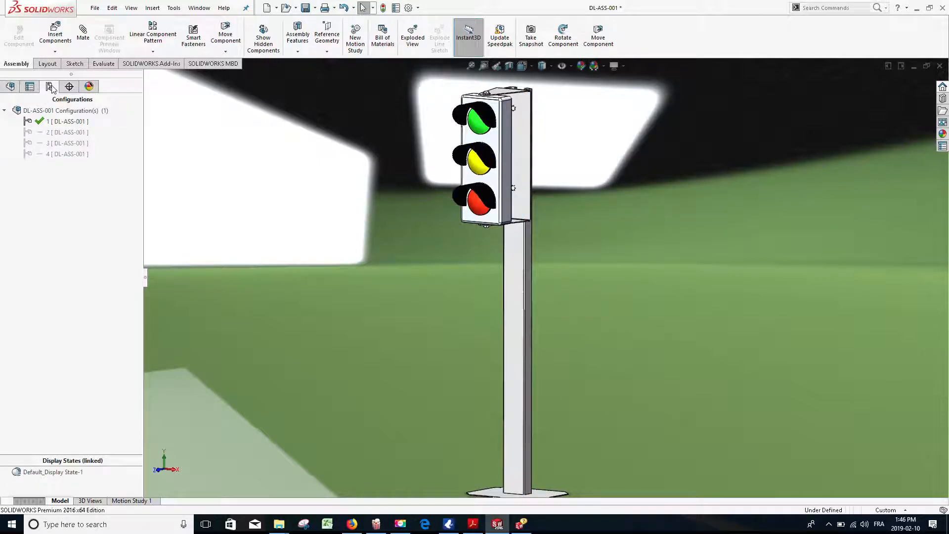
scroll(612, 302, "up", 5)
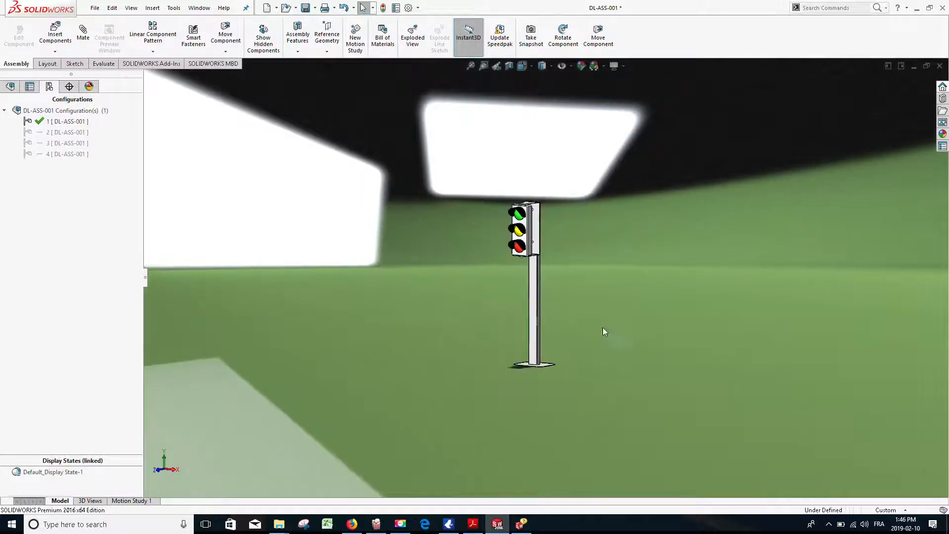
scroll(612, 303, "down", 2)
double_click(57, 132)
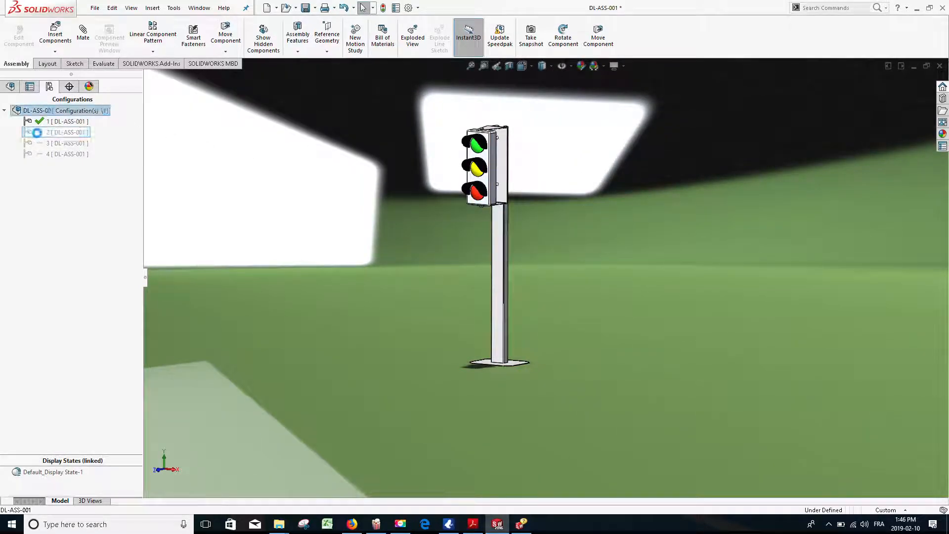
double_click(55, 143)
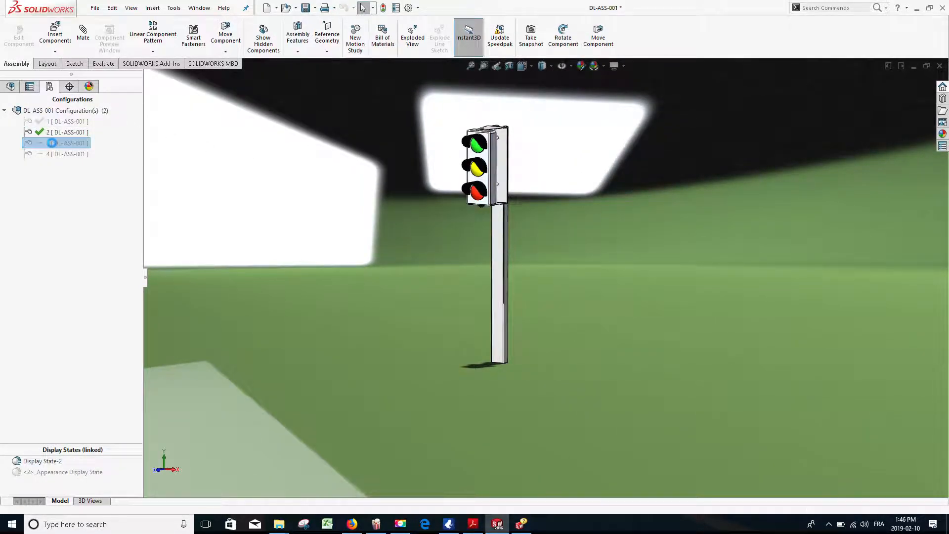
double_click(56, 154)
double_click(58, 122)
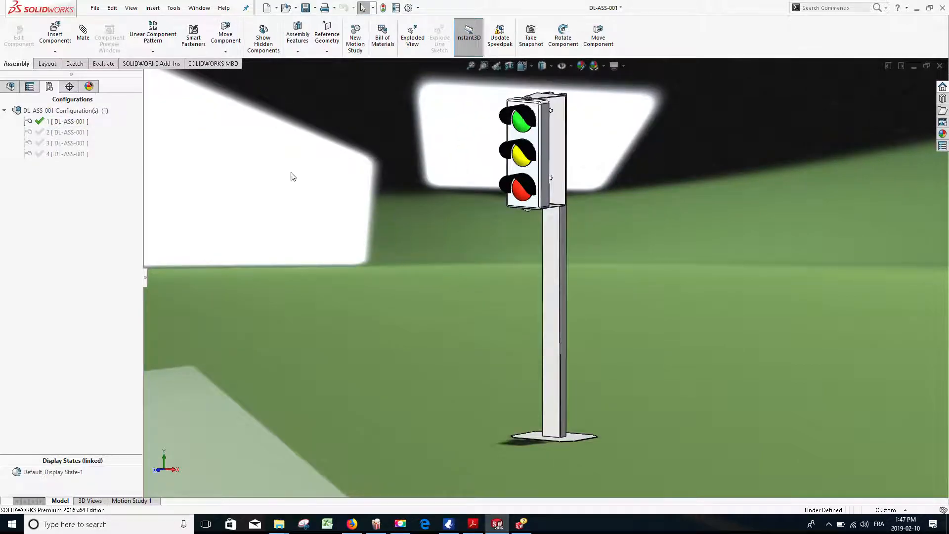
Enable the Suppress new components option in the properties of configuration 2
right_click(63, 135)
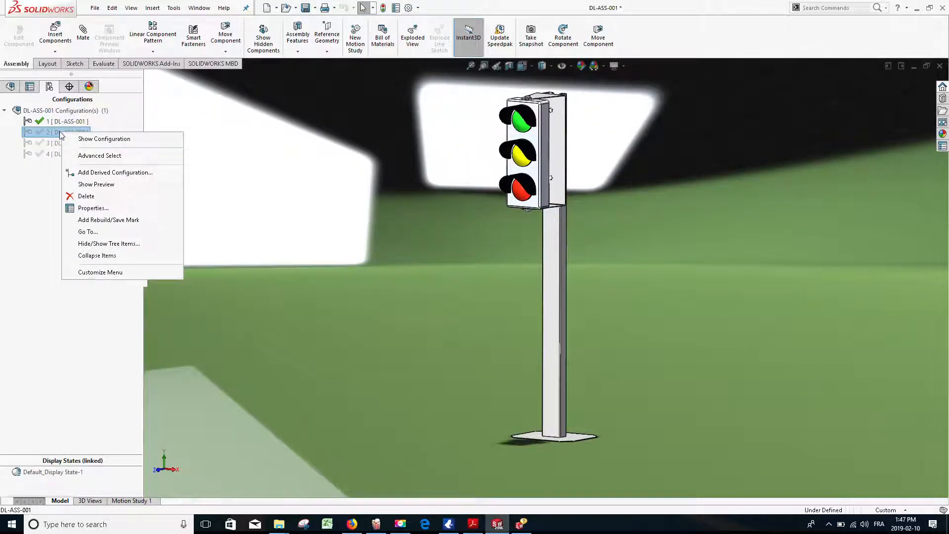
left_click(93, 209)
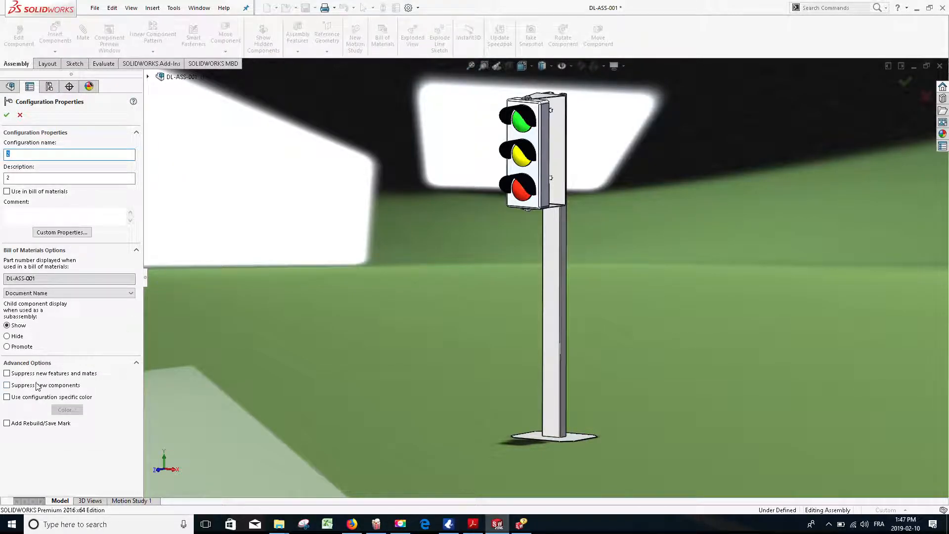
left_click(6, 386)
left_click(7, 116)
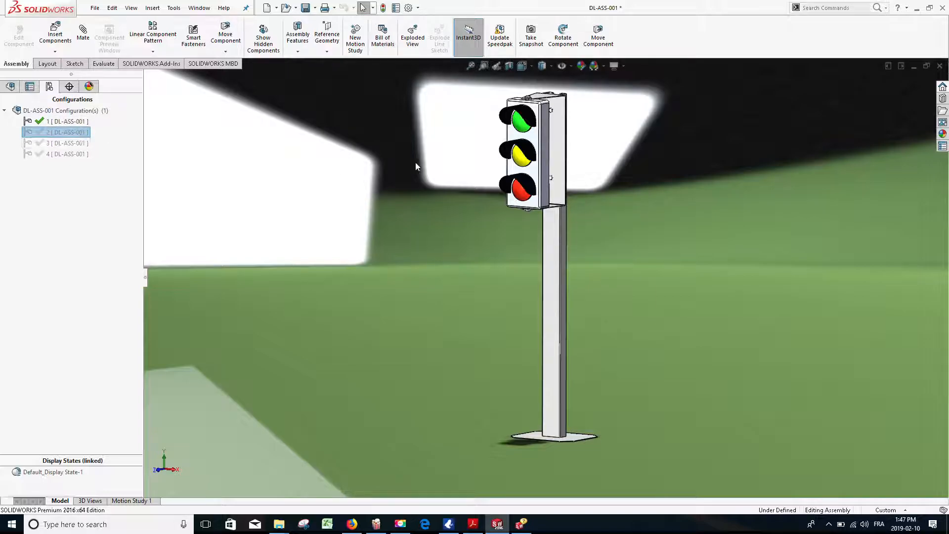
Place a copy of the three-light housing DL-0001 in free space beside the post in configuration 1
scroll(546, 159, "up", 1)
scroll(546, 159, "down", 3)
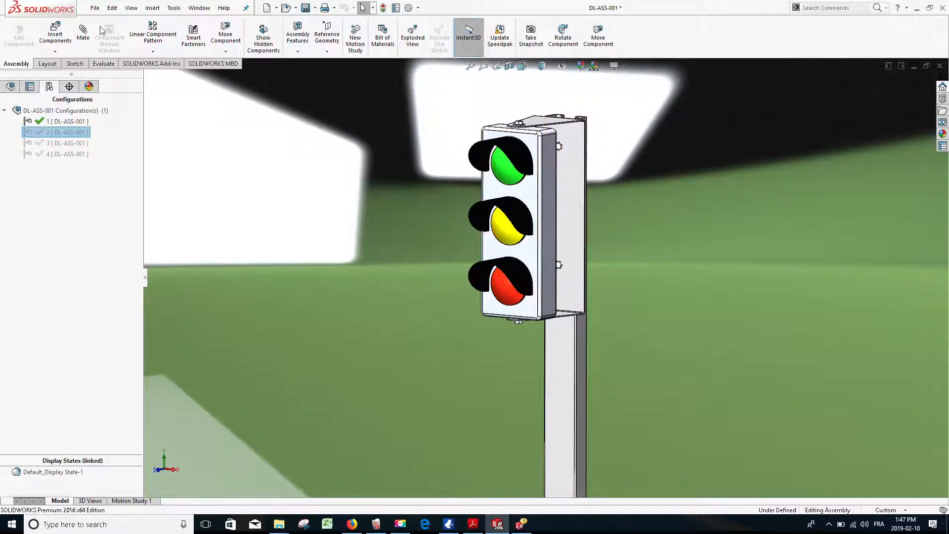
left_click(531, 203)
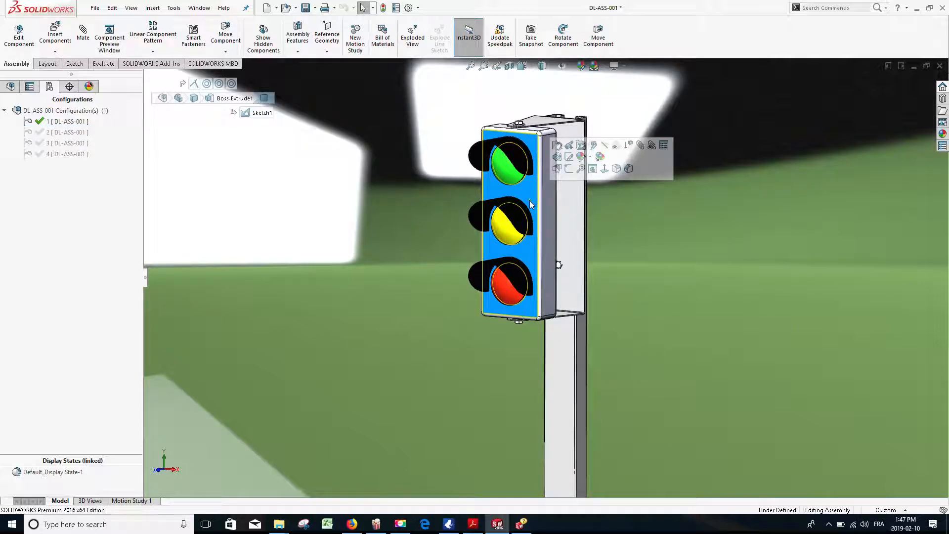
left_click_drag(530, 203, 739, 235, "ctrl")
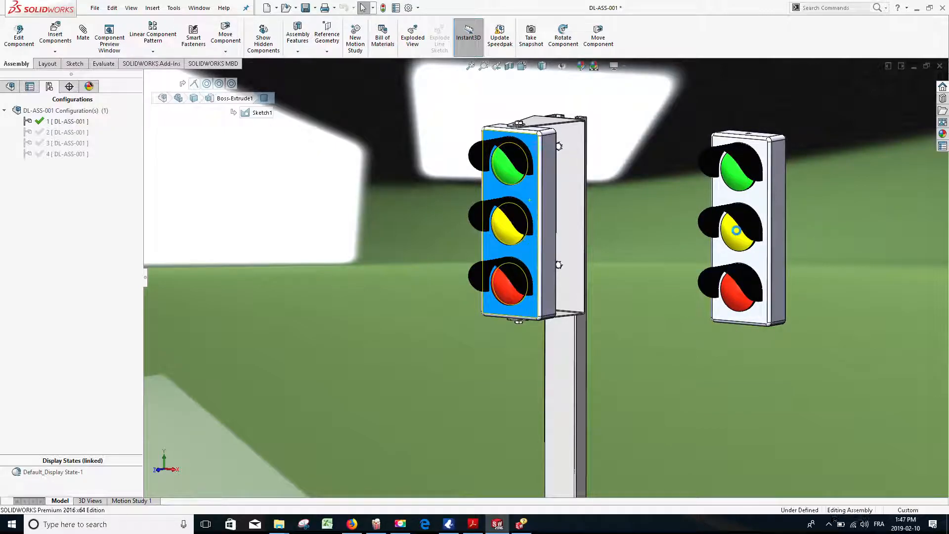
left_click(760, 200)
scroll(759, 217, "up", 3)
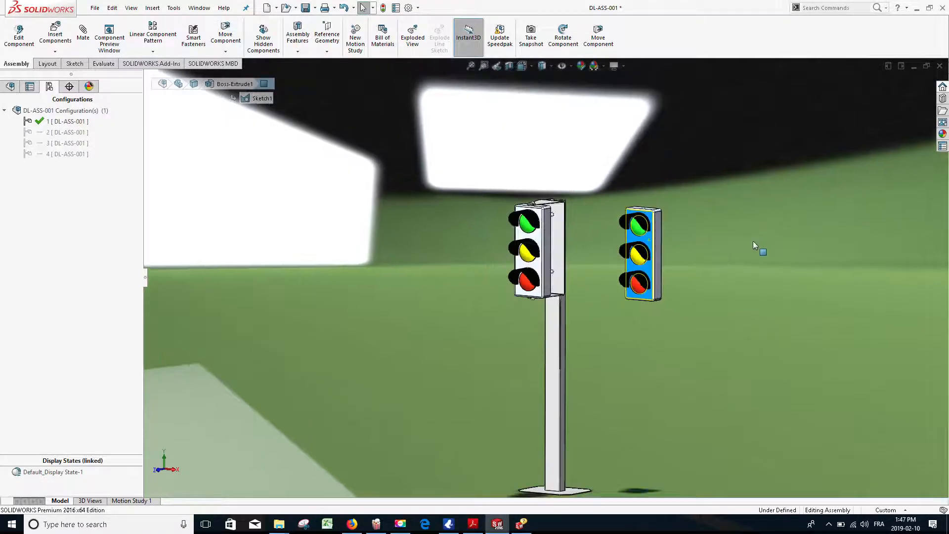
scroll(638, 297, "down", 1)
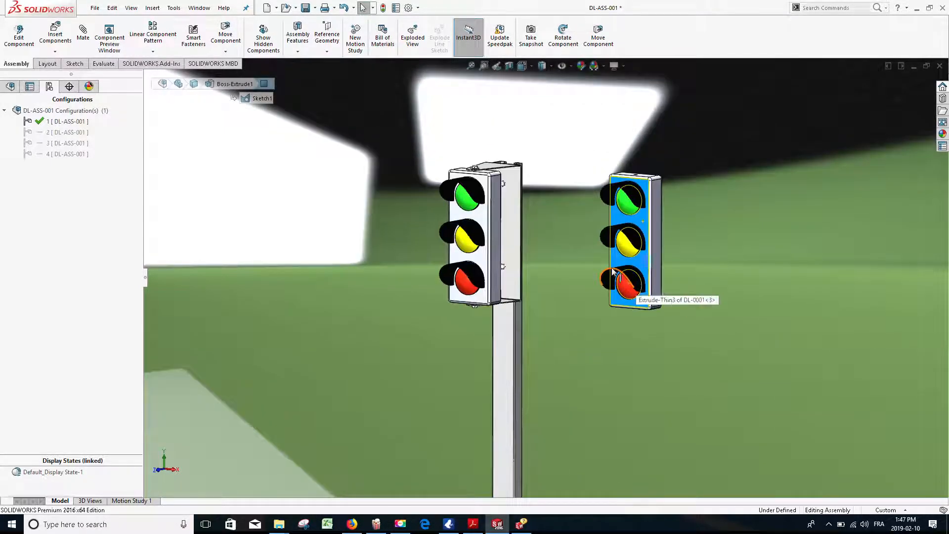
Show configuration 2 and review its Suppress new components setting in the configuration properties
double_click(55, 133)
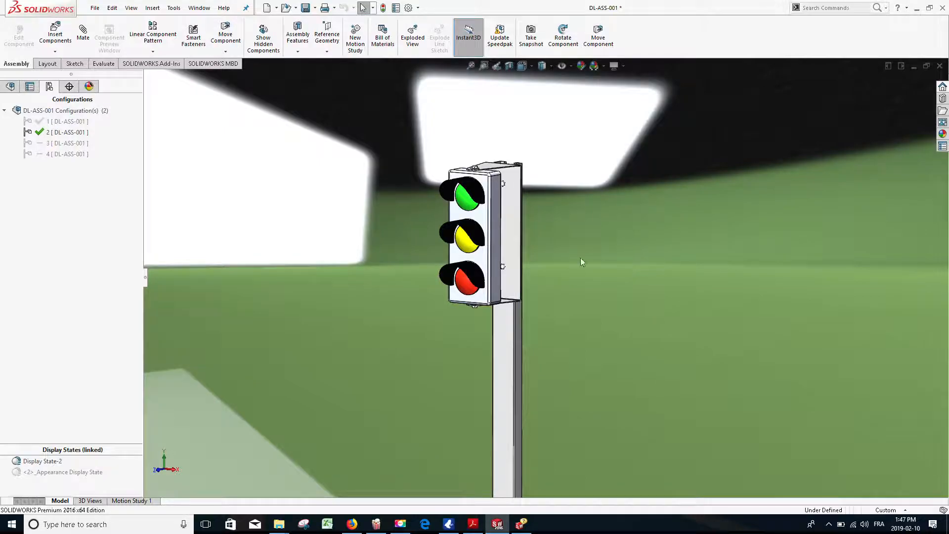
right_click(68, 132)
left_click(96, 222)
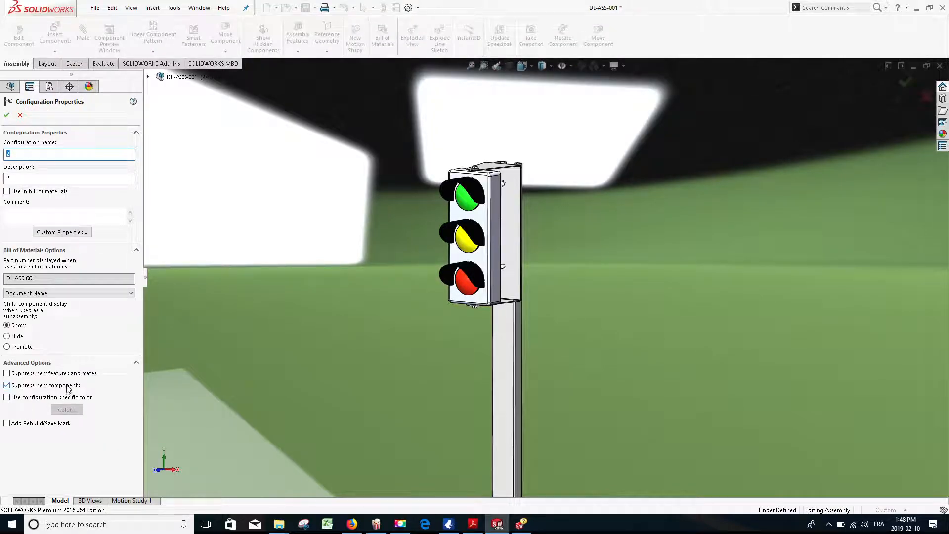
left_click(6, 115)
Show configurations 3 and 4 to check the copied light housing, and return to configuration 1
double_click(56, 145)
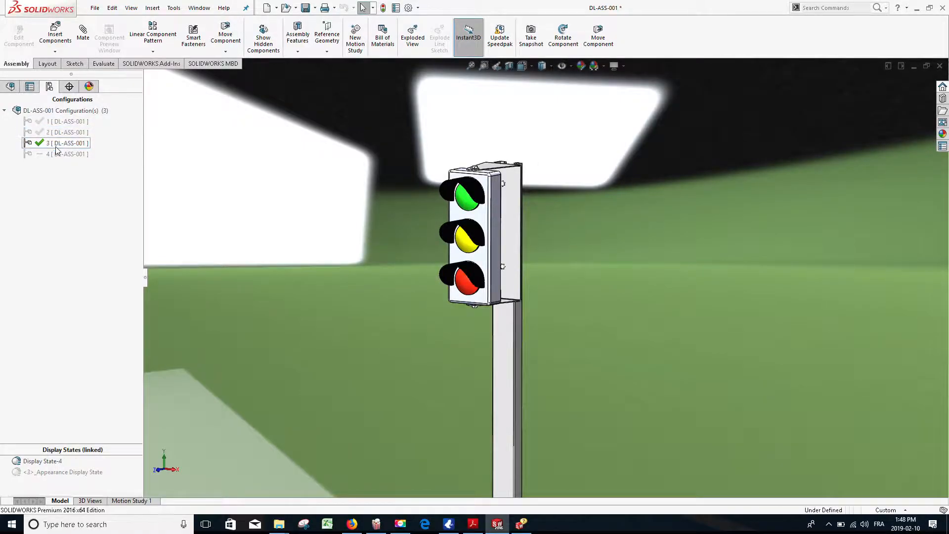
double_click(57, 154)
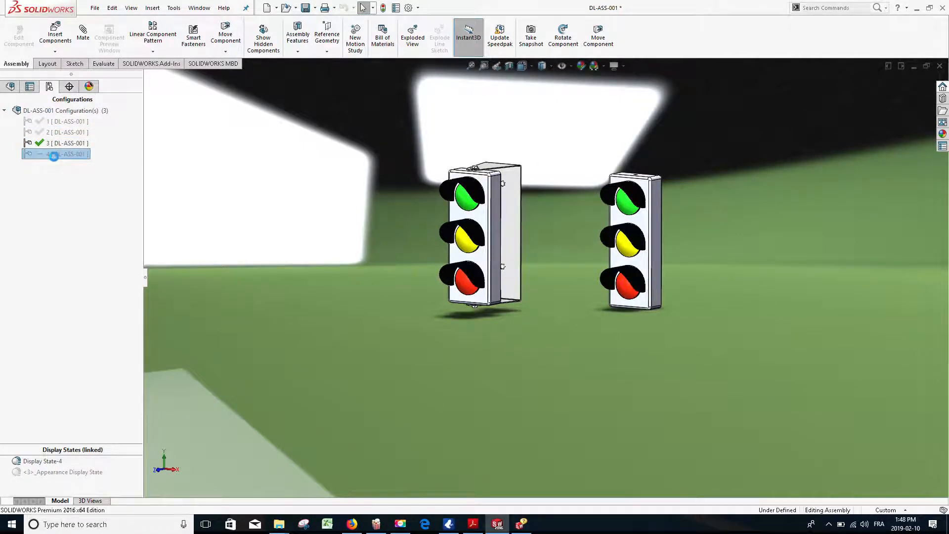
left_click(54, 122)
double_click(54, 123)
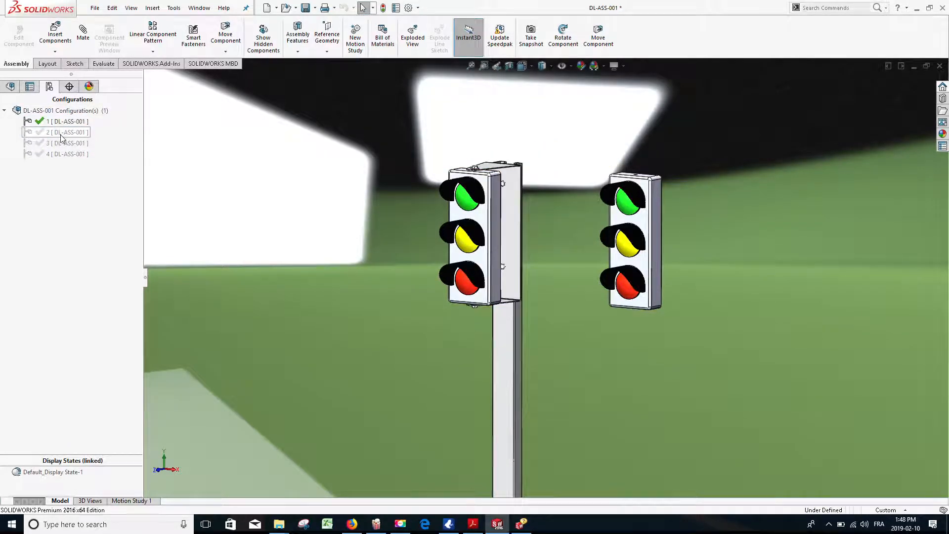
Configure the copied light housing DL-0001 so it is suppressed in configurations 1 and 4 and unsuppressed in configuration 2
left_click(11, 86)
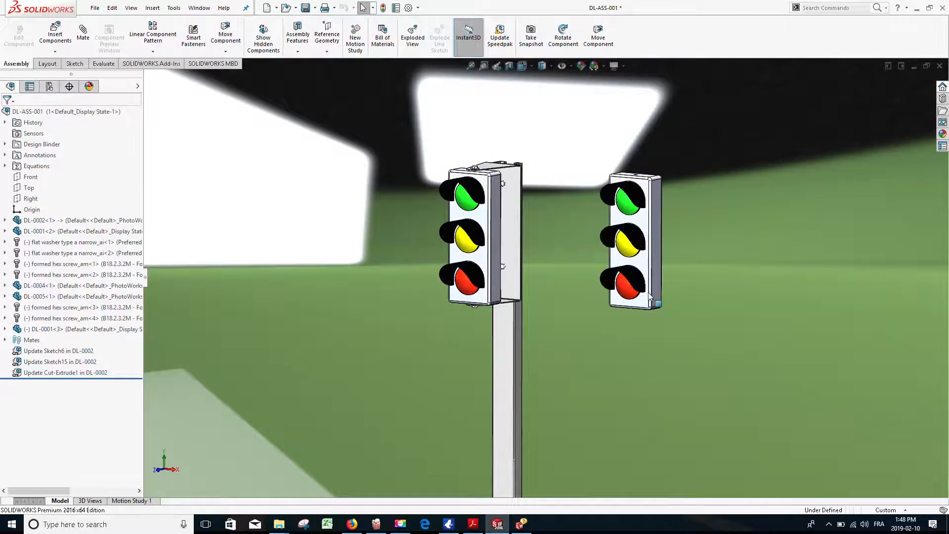
left_click(642, 219)
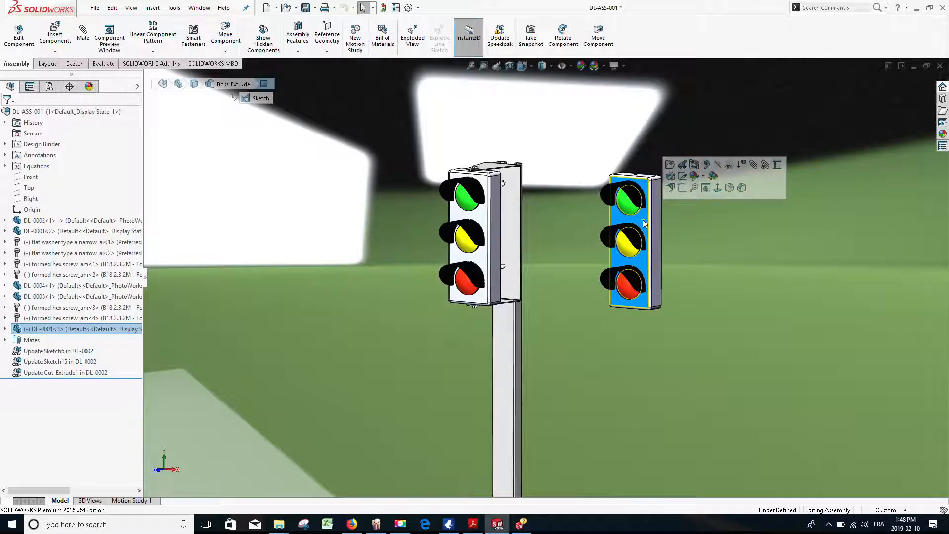
right_click(642, 220)
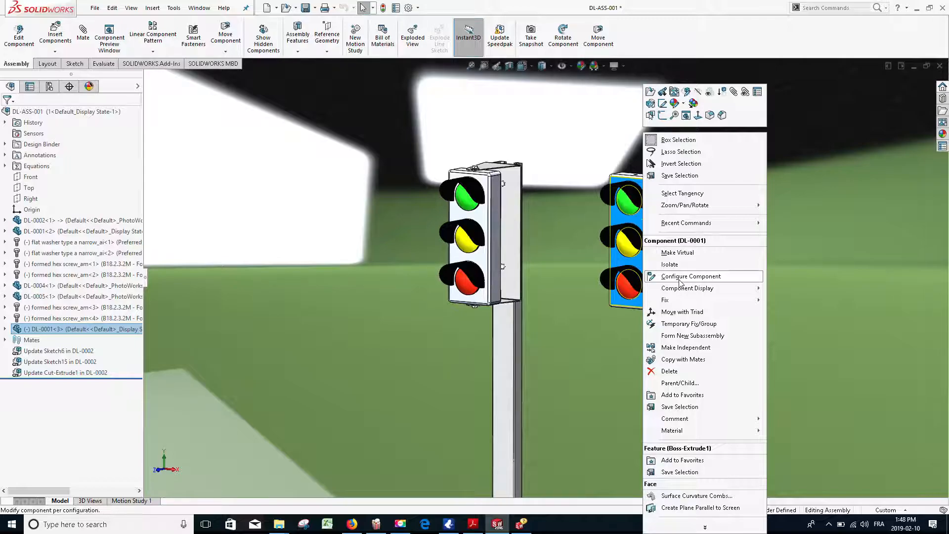
left_click(757, 278)
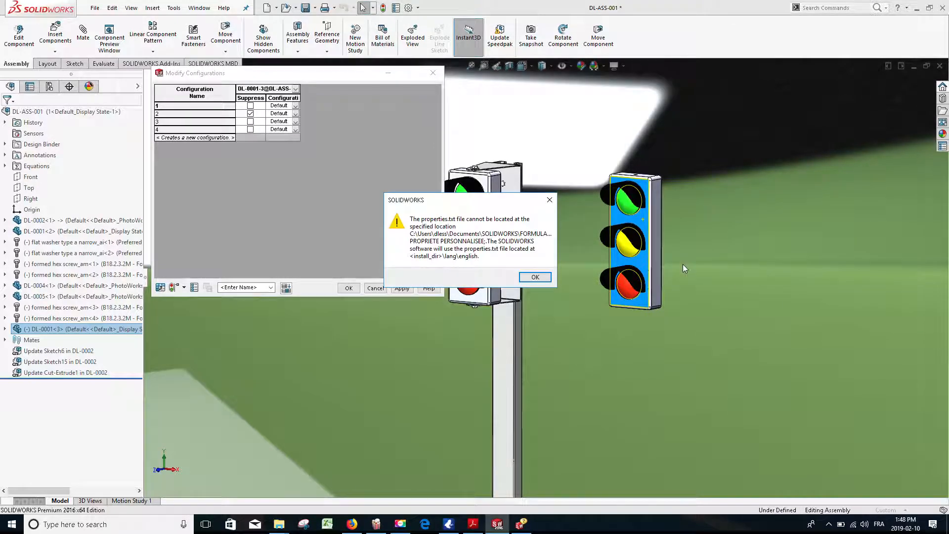
left_click(546, 281)
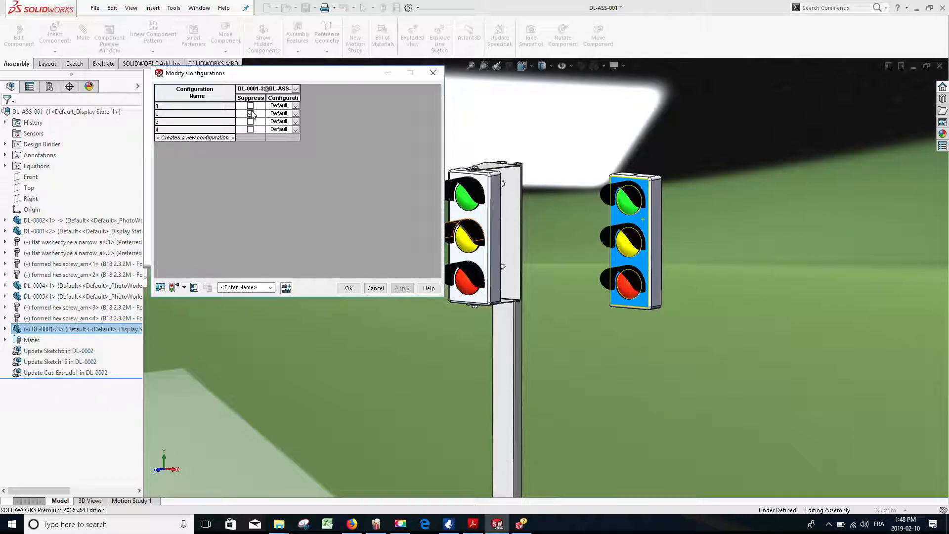
left_click(251, 113)
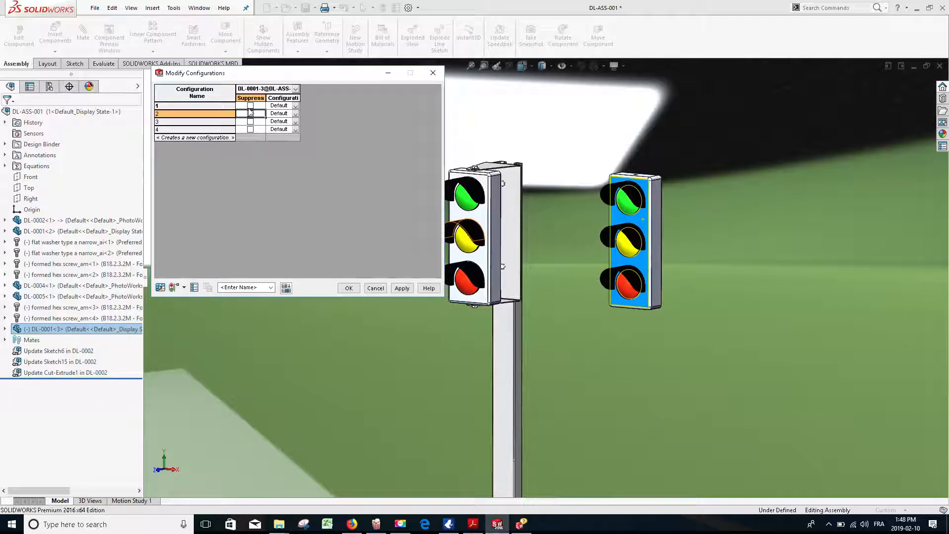
left_click(251, 105)
left_click(251, 130)
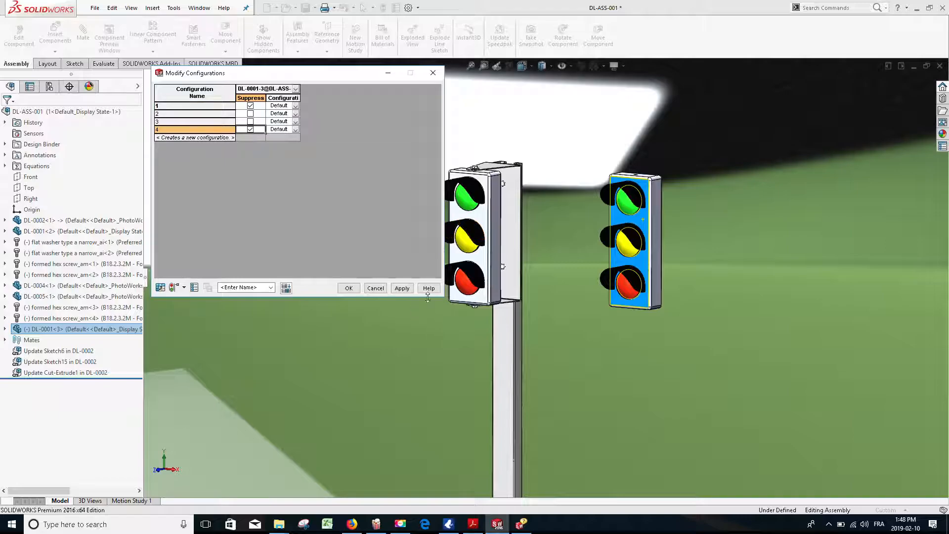
left_click(402, 288)
left_click(349, 291)
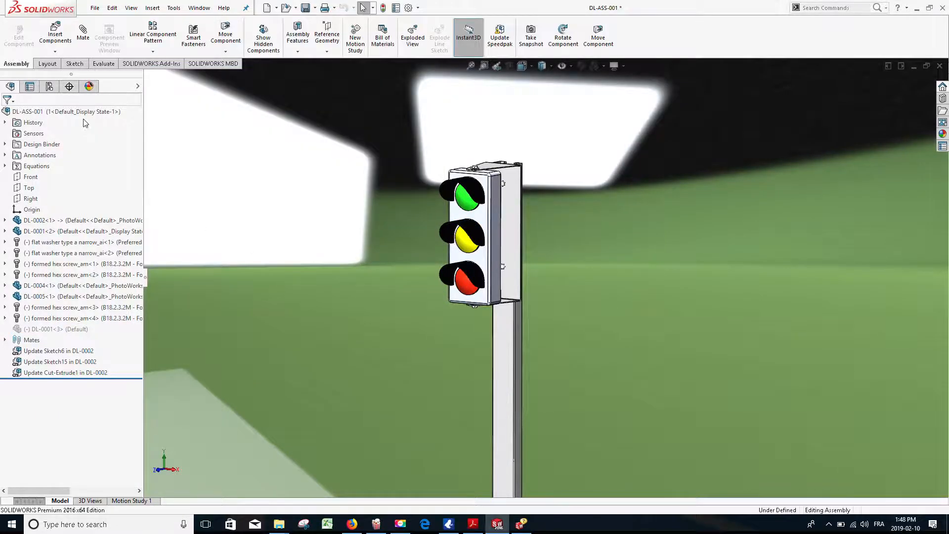
Show configurations 2, 3 and 4 to check which light housings each contains, and return to the component tree of configuration 1
left_click(49, 87)
double_click(63, 132)
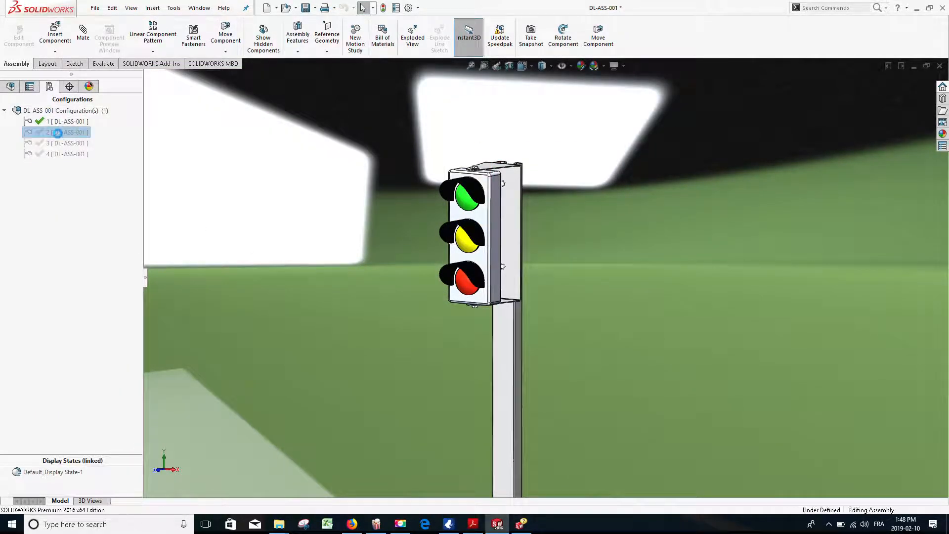
double_click(59, 143)
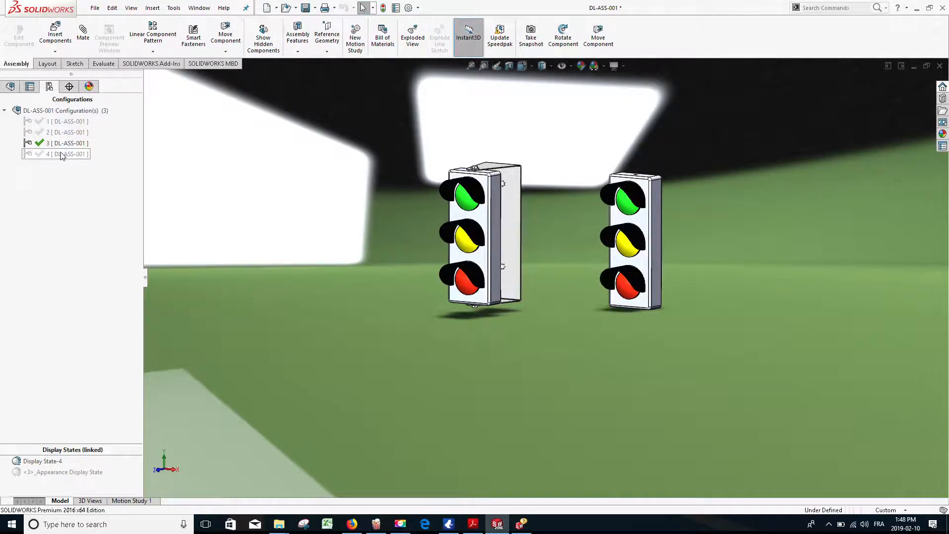
double_click(62, 154)
double_click(64, 121)
left_click(10, 87)
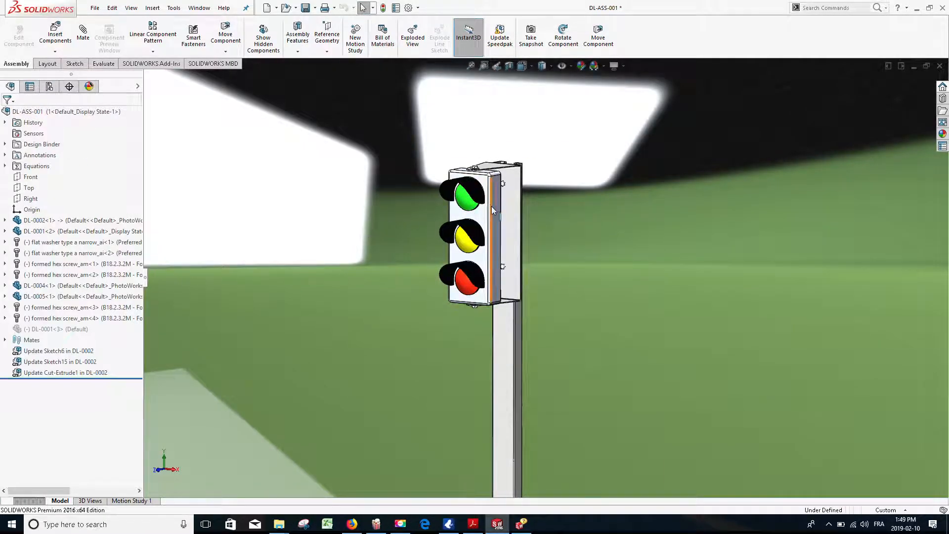
Suppress the post-mounted light housing DL-0001 in configuration 1, and unsuppress it again
left_click(483, 219)
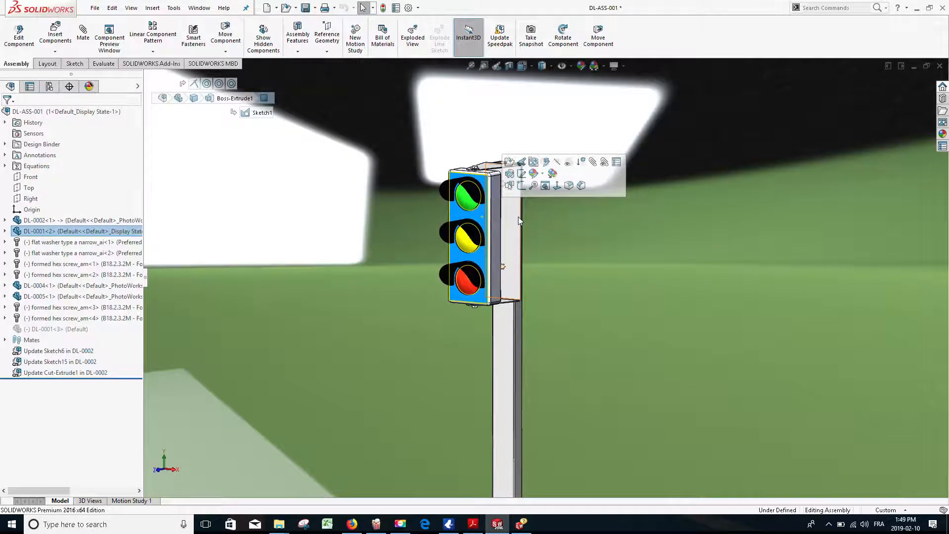
left_click(581, 164)
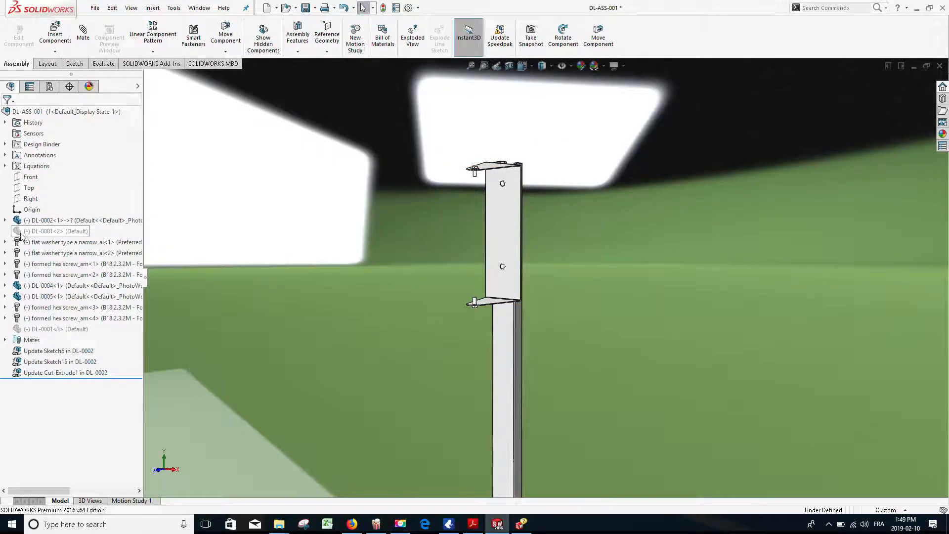
right_click(76, 235)
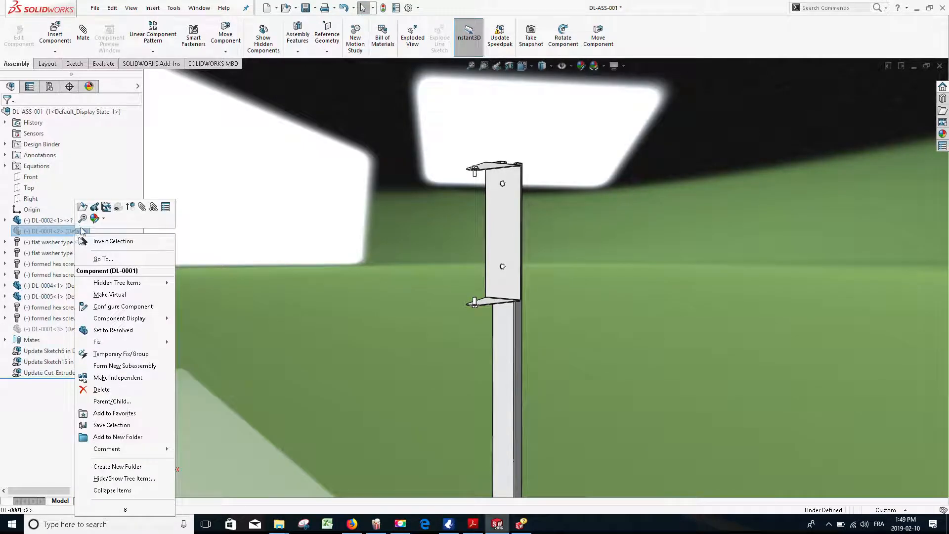
left_click(131, 208)
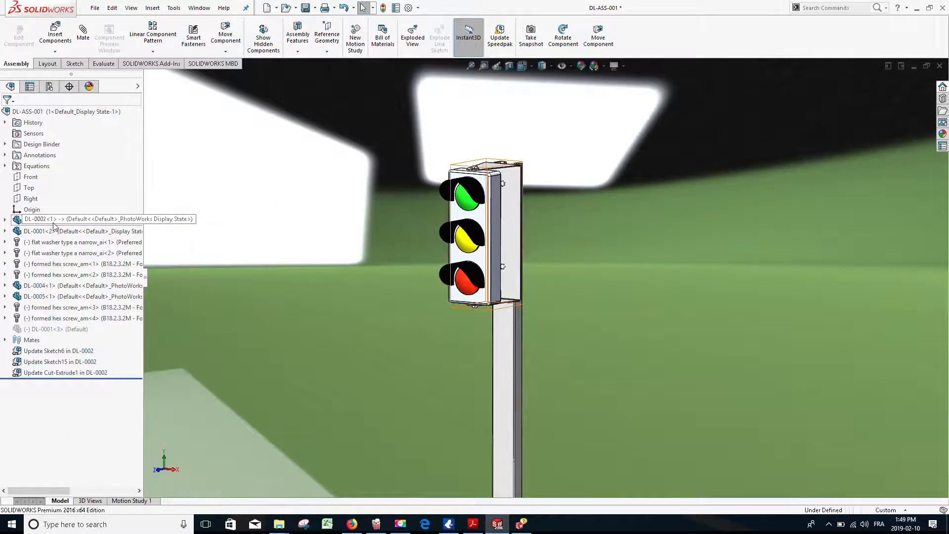
right_click(54, 242)
left_click(281, 199)
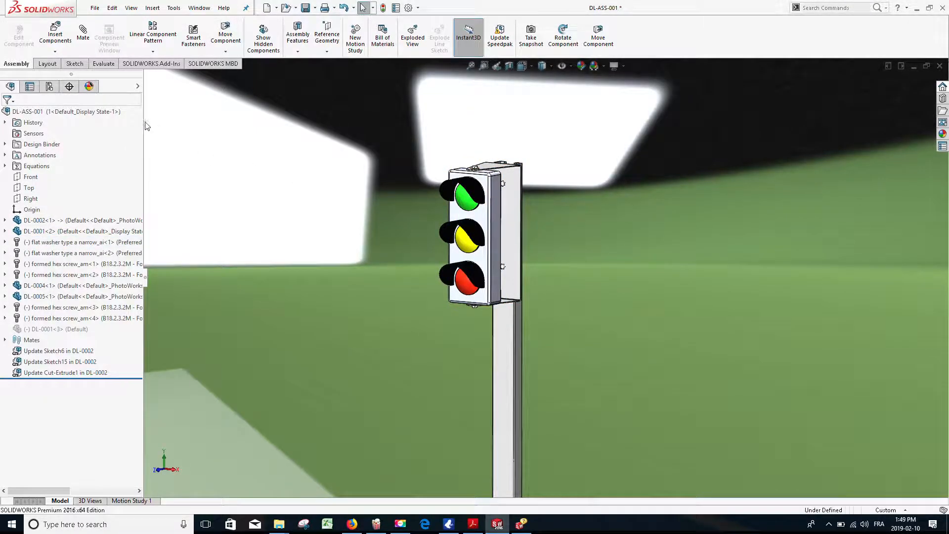
Toggle the Suppress new components option in configuration 2's properties and accept the properties
left_click(49, 86)
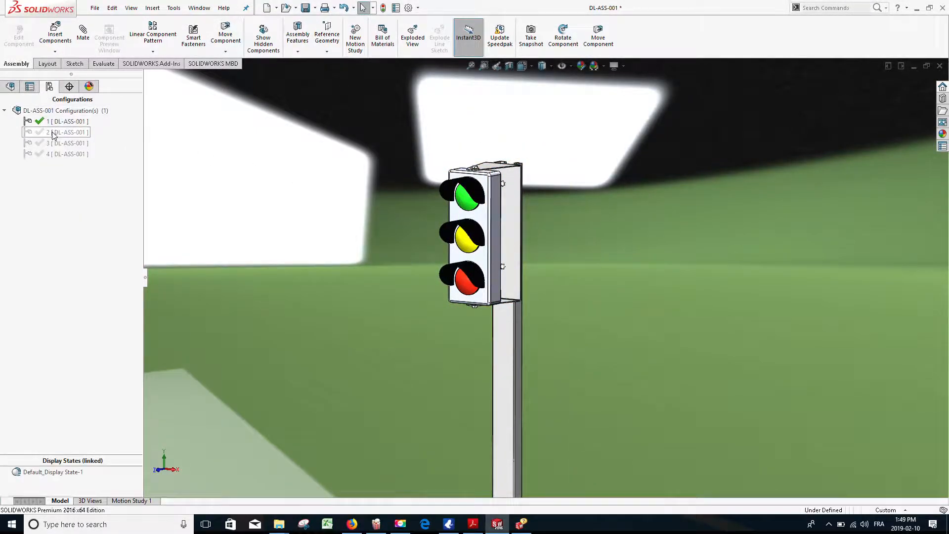
right_click(55, 135)
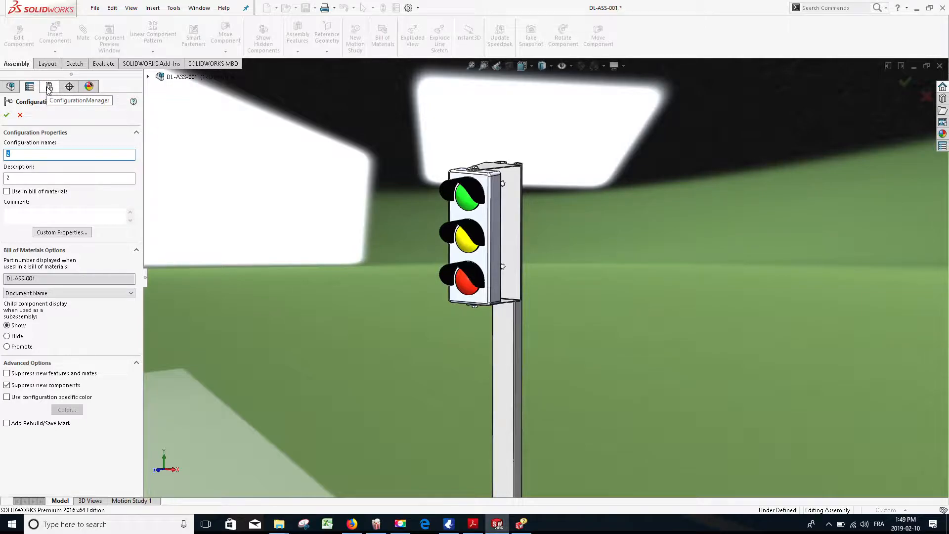
left_click(16, 387)
left_click(7, 115)
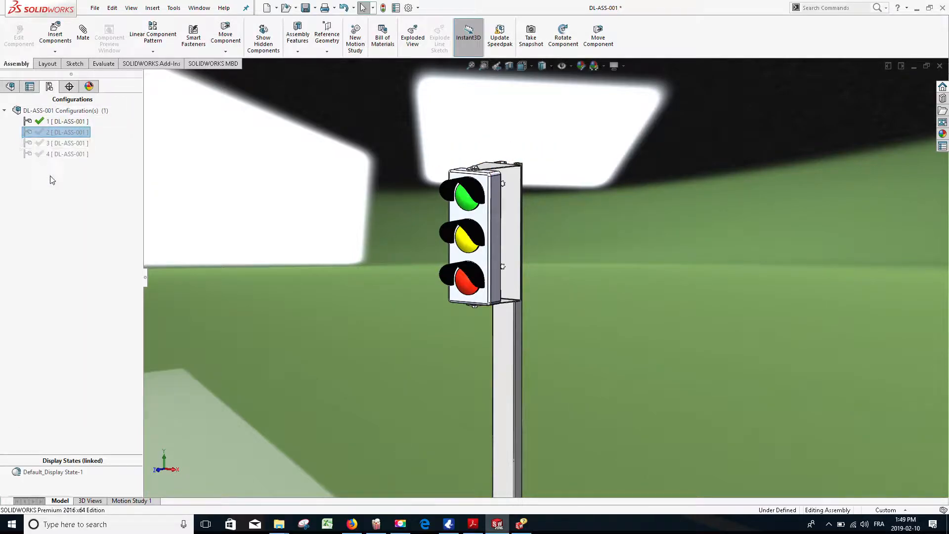
Configure the post-mounted light housing DL-0001 so it is suppressed in configurations 2 and 4
left_click(10, 87)
left_click(58, 232)
right_click(58, 231)
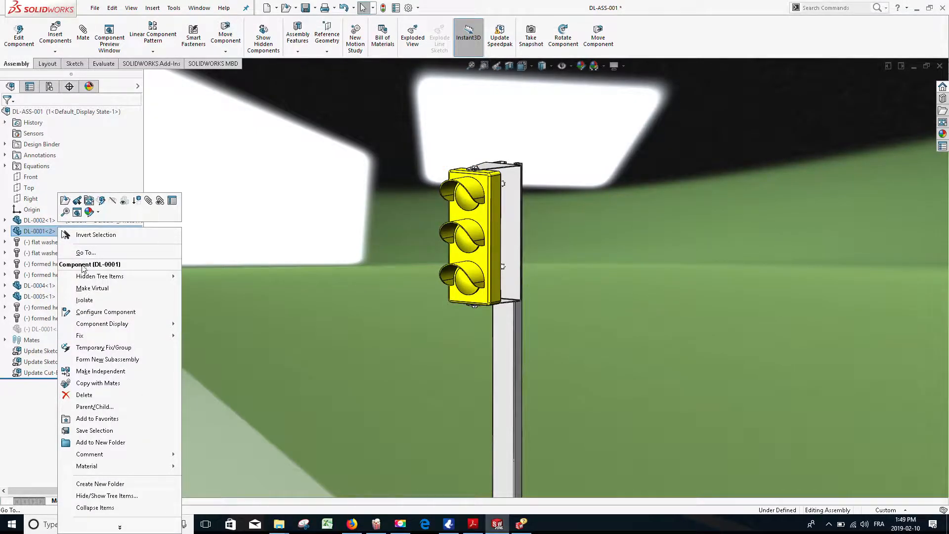
left_click(98, 312)
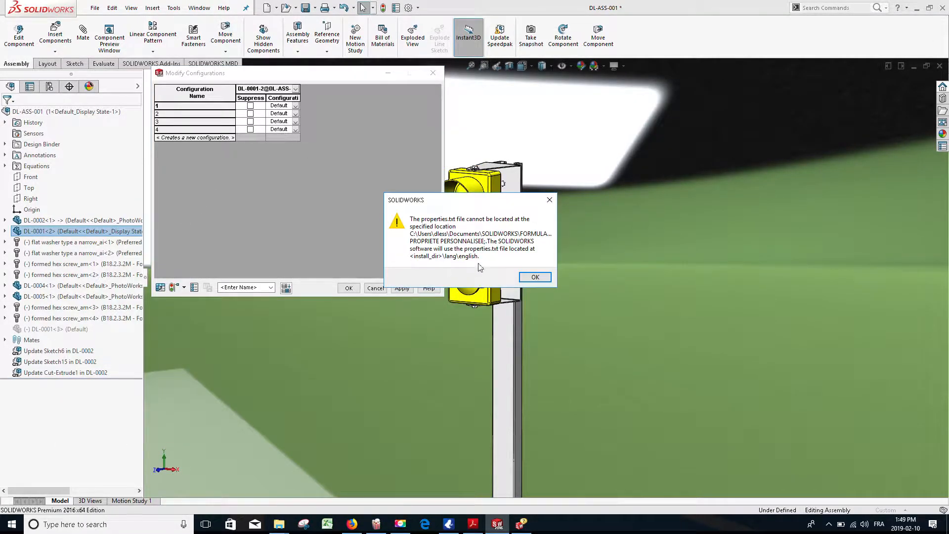
left_click(535, 277)
left_click(250, 113)
left_click(251, 129)
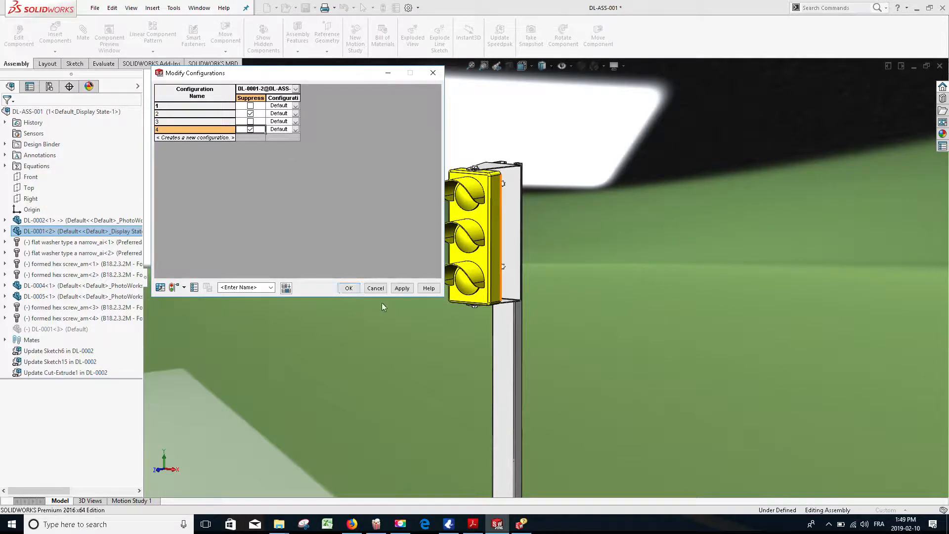
left_click(345, 291)
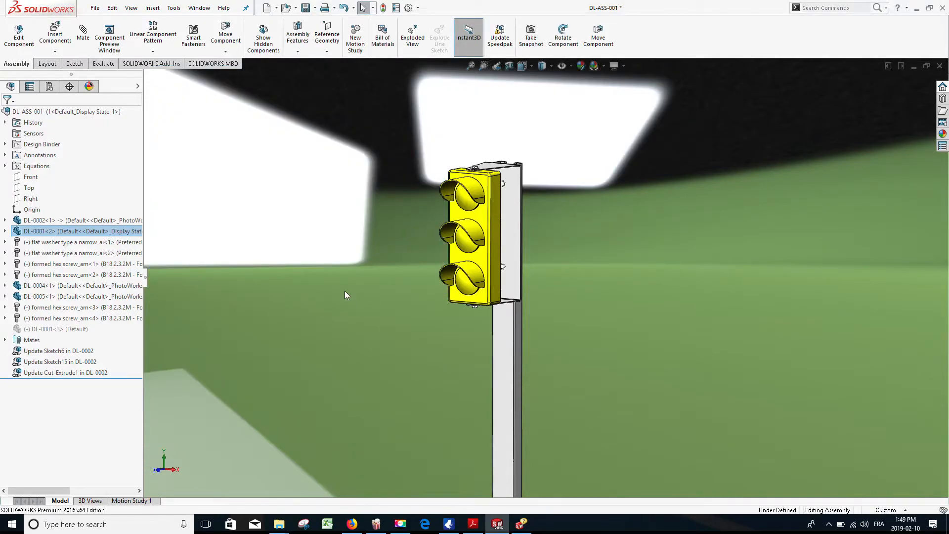